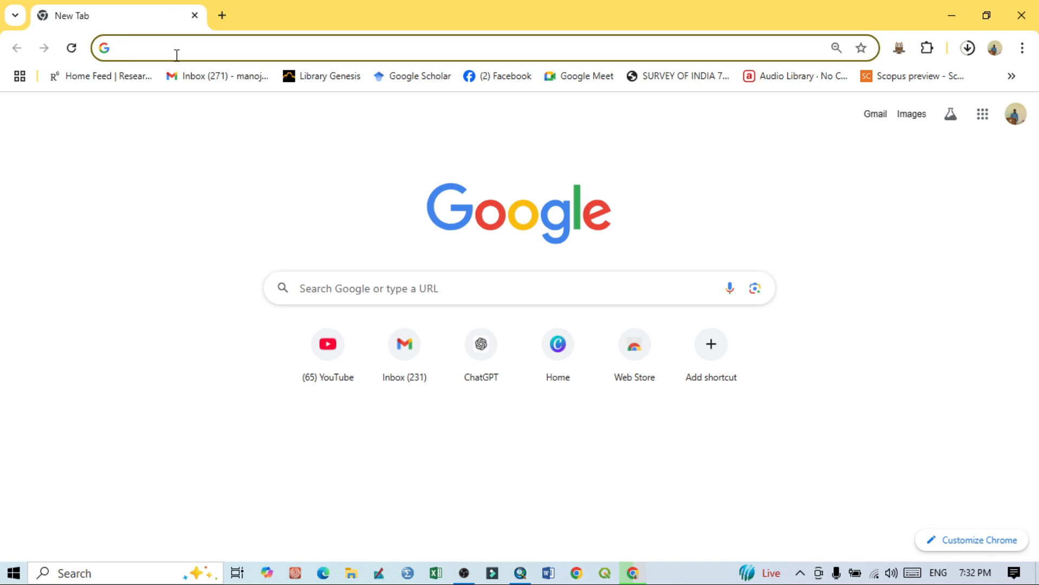
Search the web for "qgis download" and open the QGIS website's download page
type("qgis")
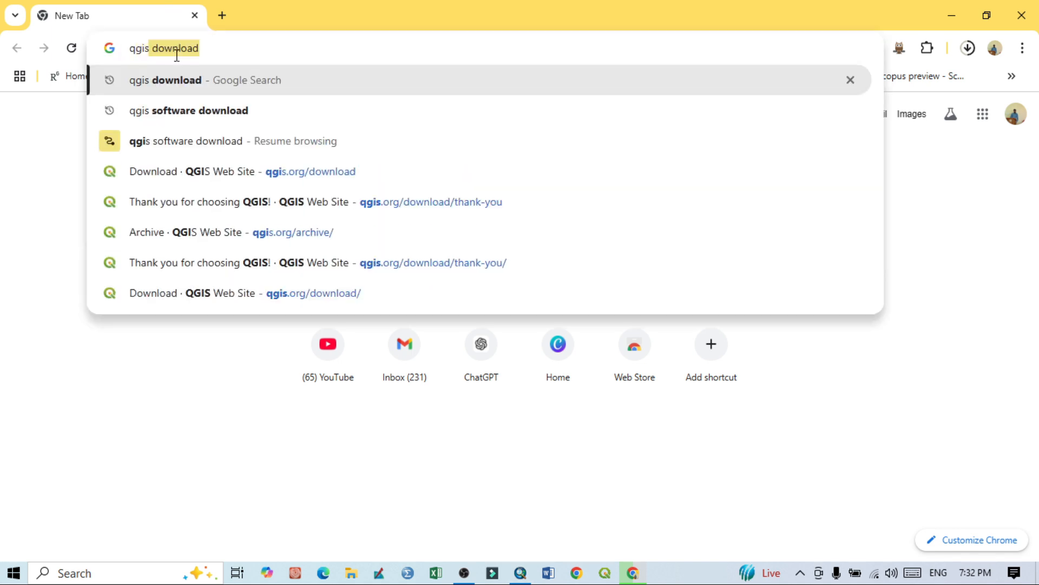
type(" do")
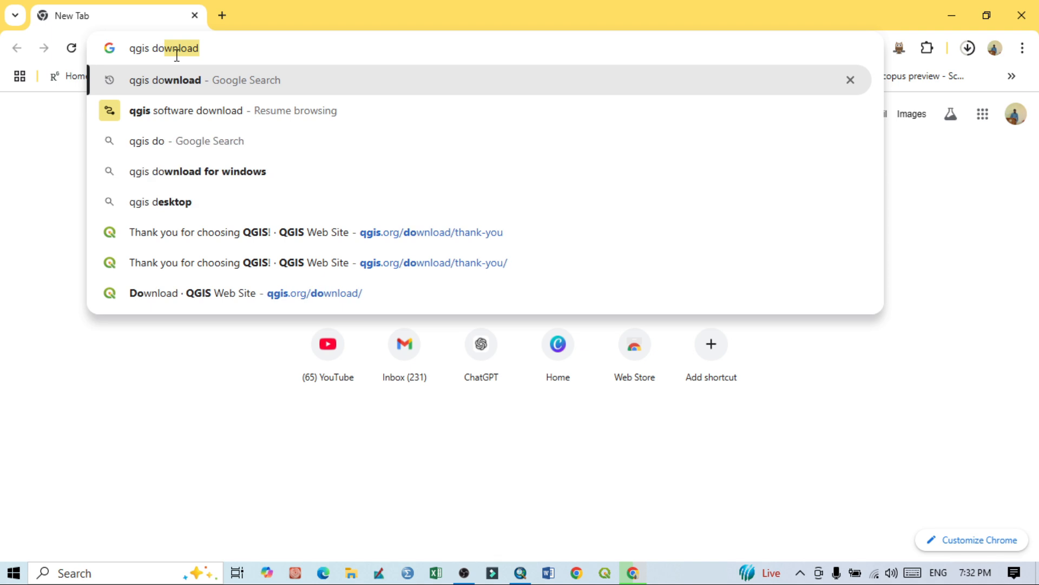
left_click(174, 87)
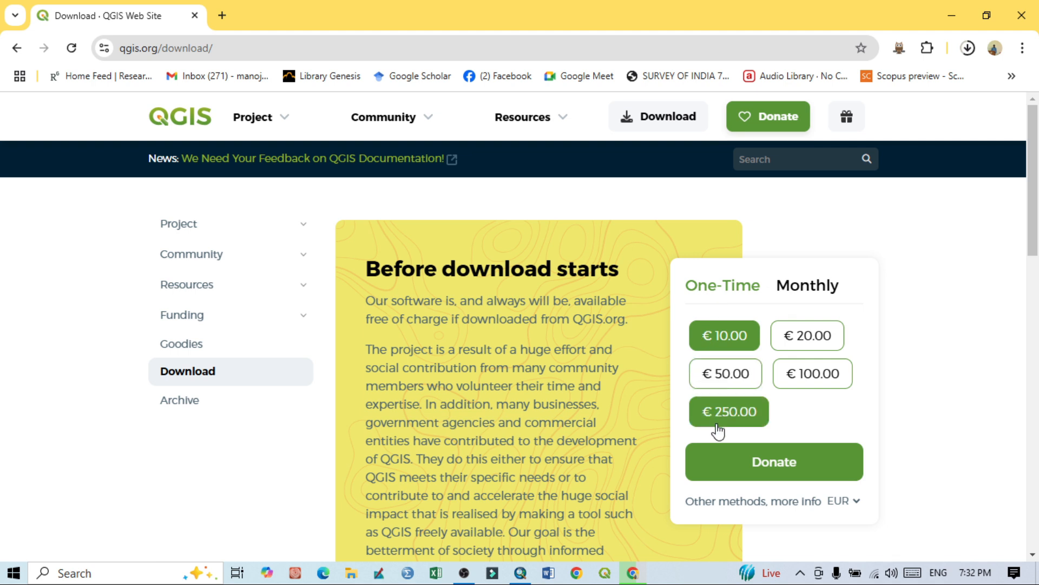
Compare the monthly and one-time donation amounts offered before the download
left_click(806, 288)
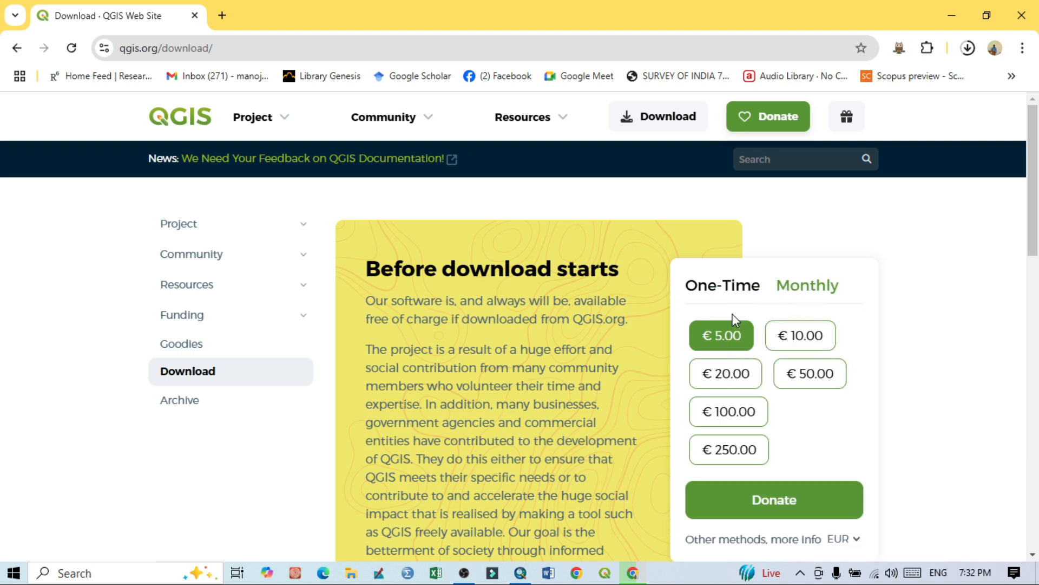
left_click(724, 287)
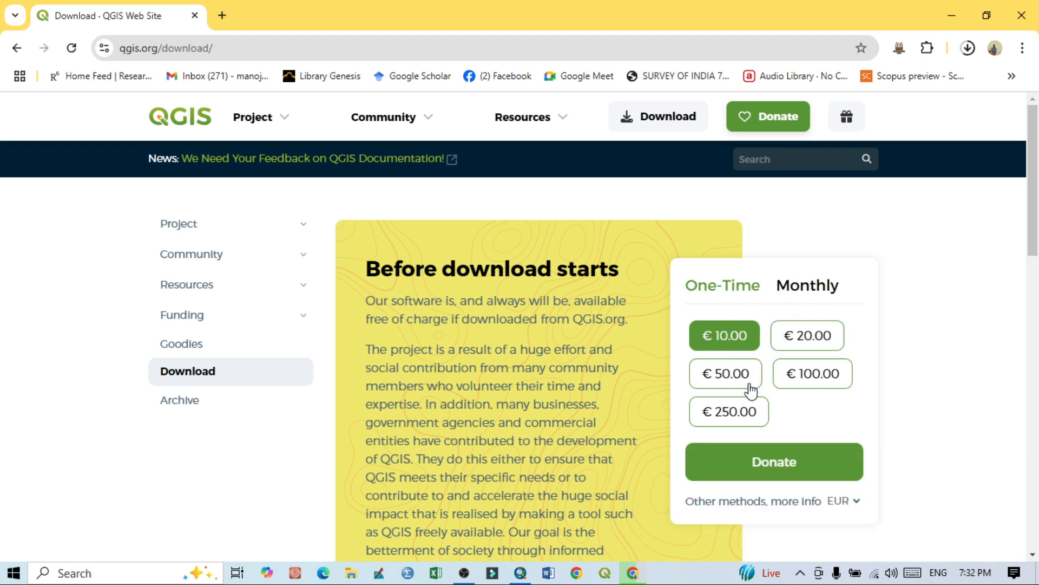
left_click(808, 292)
left_click(729, 290)
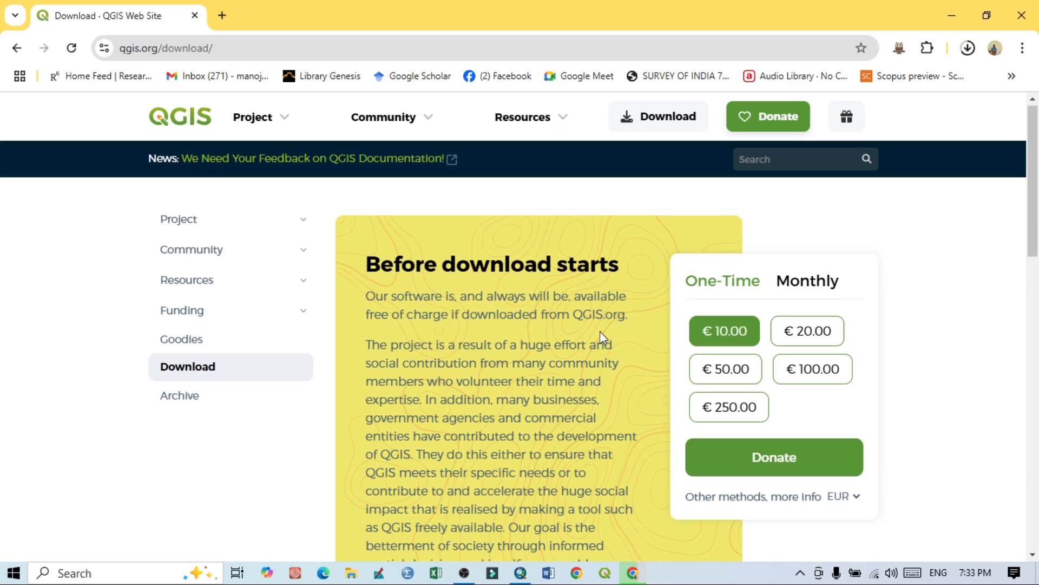
Skip the donation request and go on to the QGIS downloads
scroll(600, 337, "down", 7)
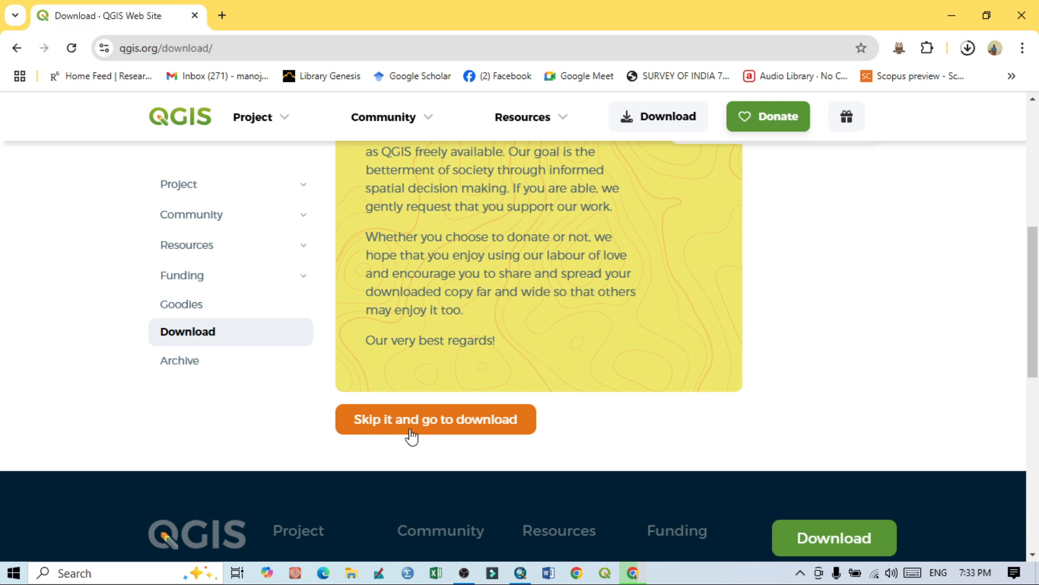
left_click(470, 428)
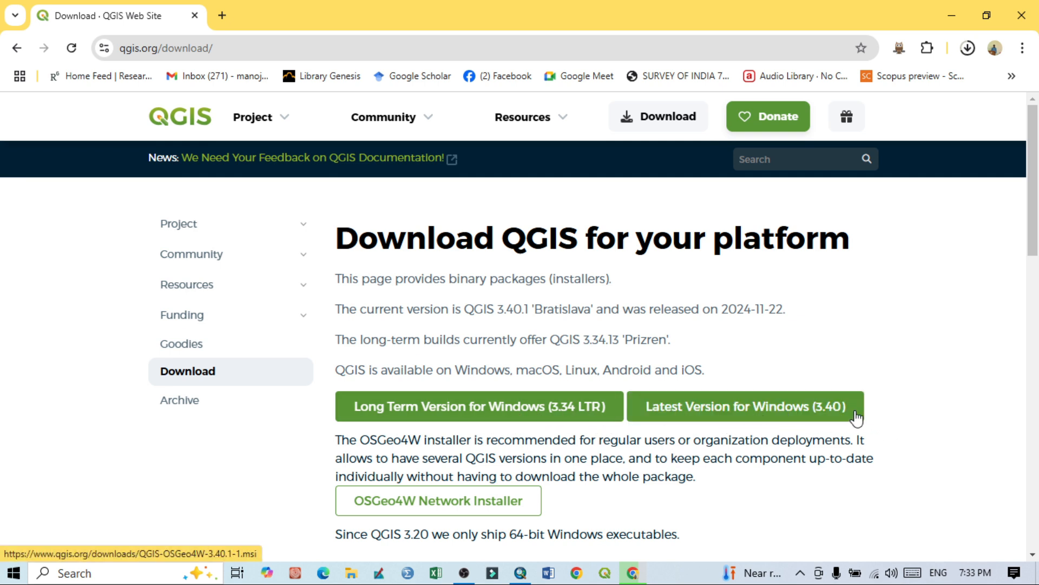
Review the installers offered for each platform and download the Long Term Version for Windows (3.34 LTR)
scroll(847, 446, "down", 1)
scroll(847, 447, "down", 2)
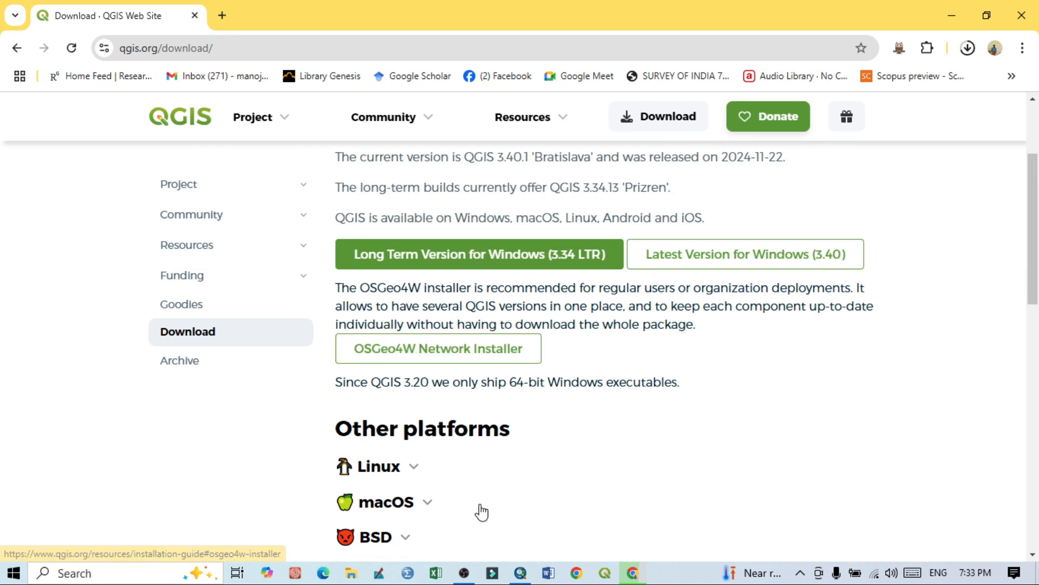
scroll(466, 476, "down", 2)
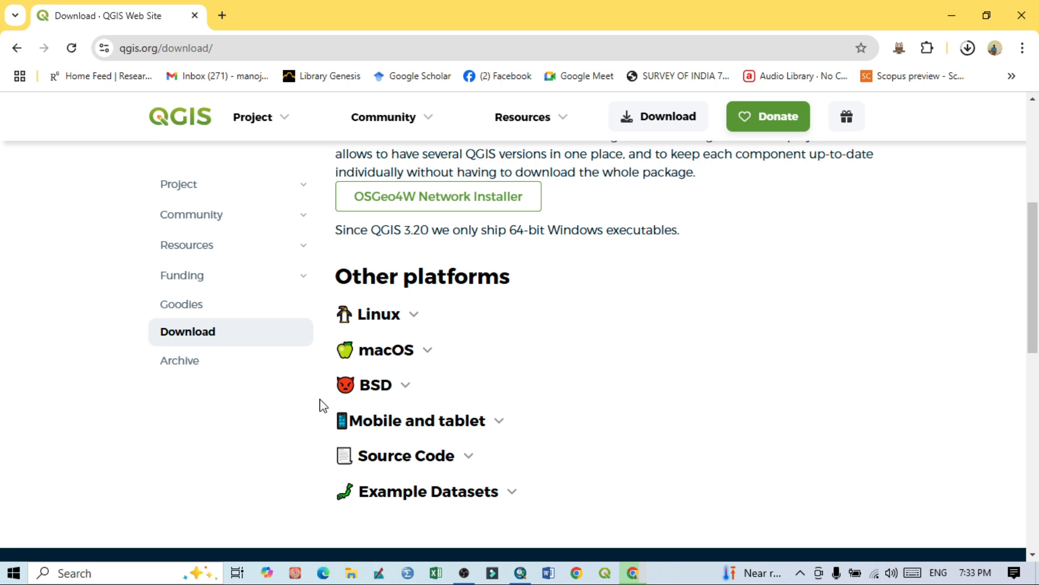
scroll(734, 403, "up", 1)
scroll(877, 427, "up", 4)
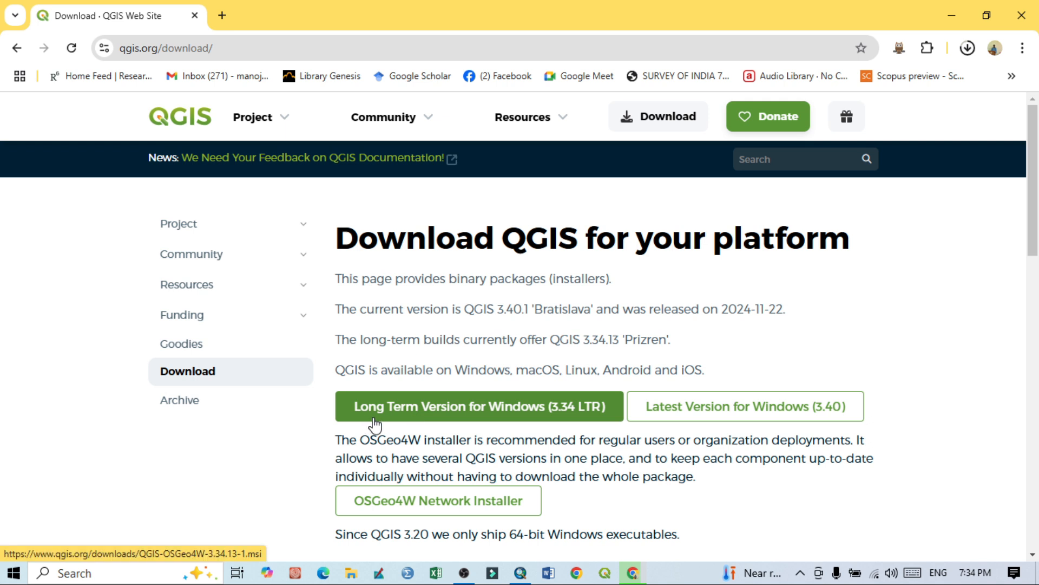
left_click(421, 407)
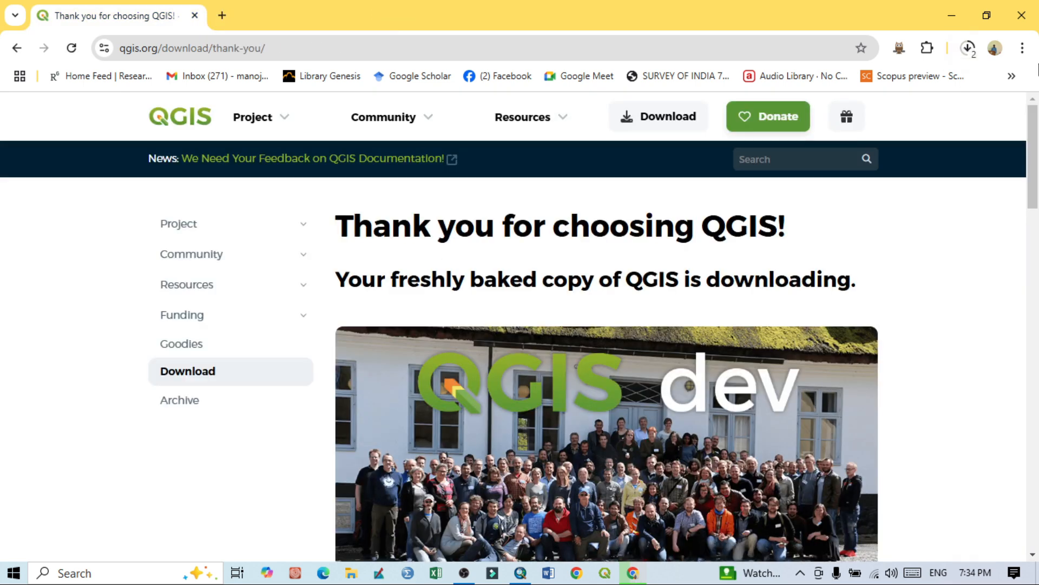
Show the completed QGIS-OSGeo4W-3.34.13-1.msi download in its folder and launch the installer
left_click(968, 48)
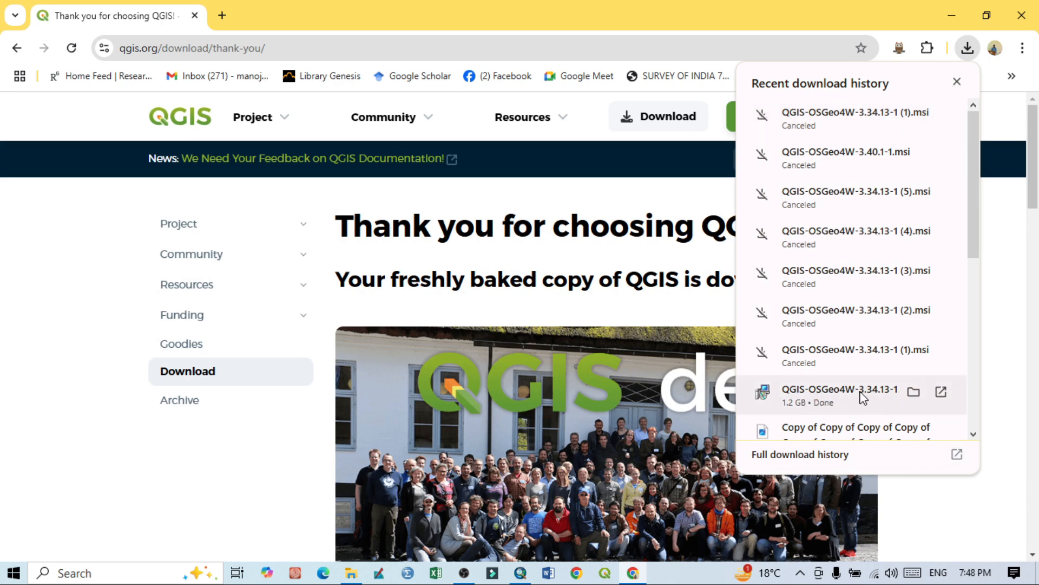
left_click(914, 393)
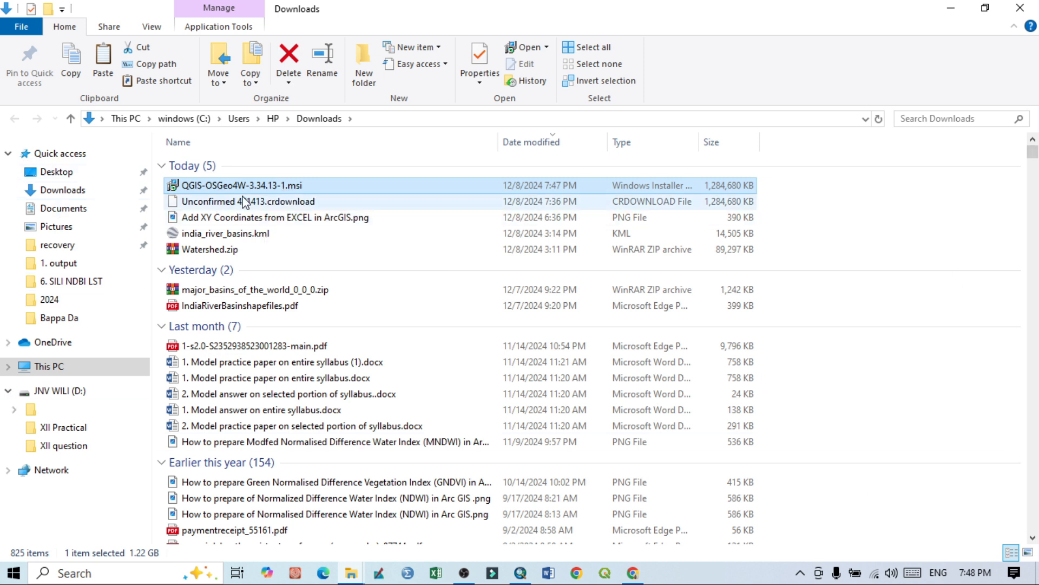
double_click(295, 186)
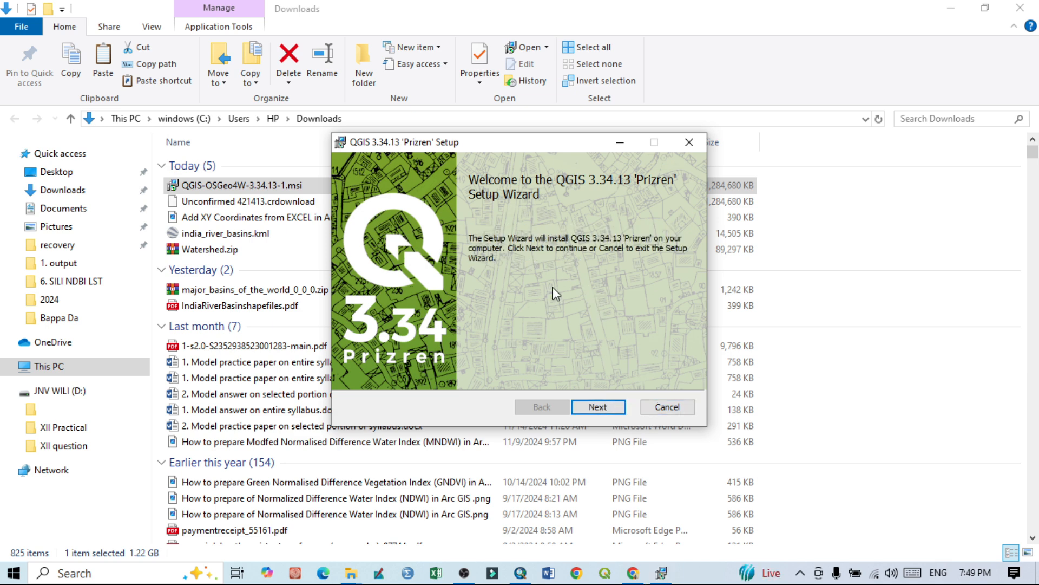
Accept the license agreement and install QGIS 3.34.13 in the default folder with desktop and start menu shortcuts, then finish the setup
left_click(598, 407)
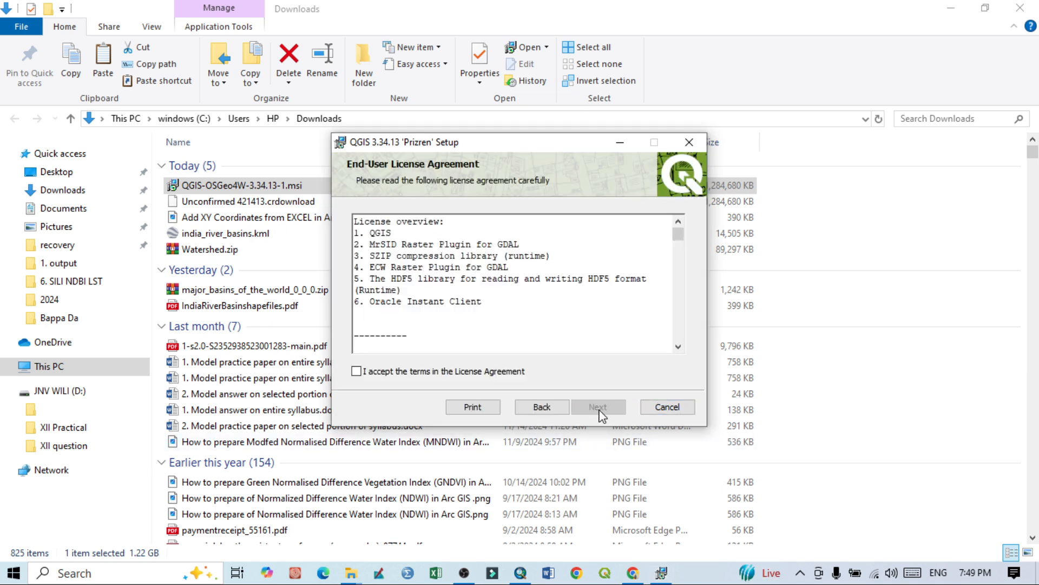
left_click(356, 371)
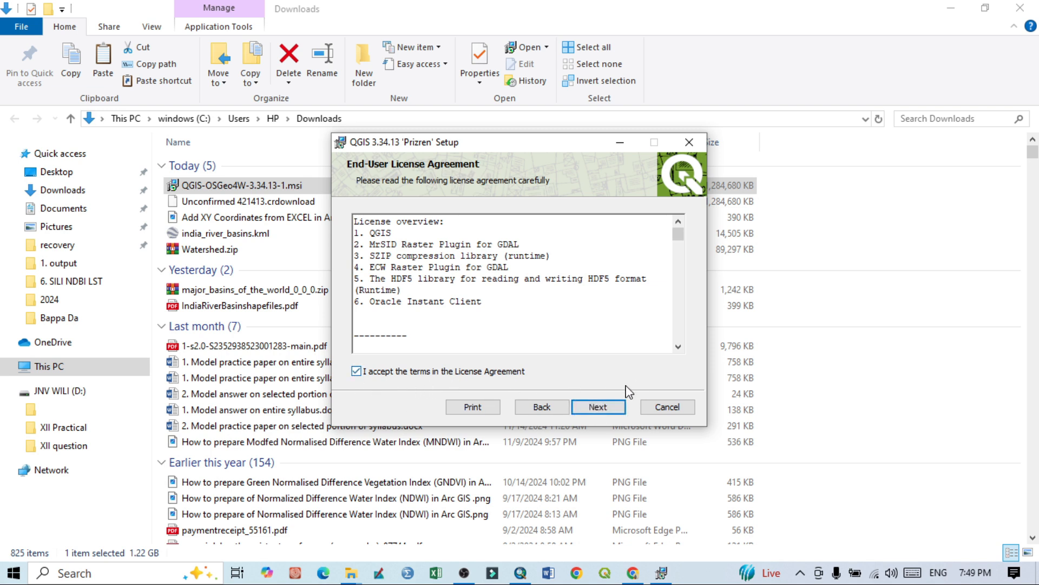
left_click(601, 417)
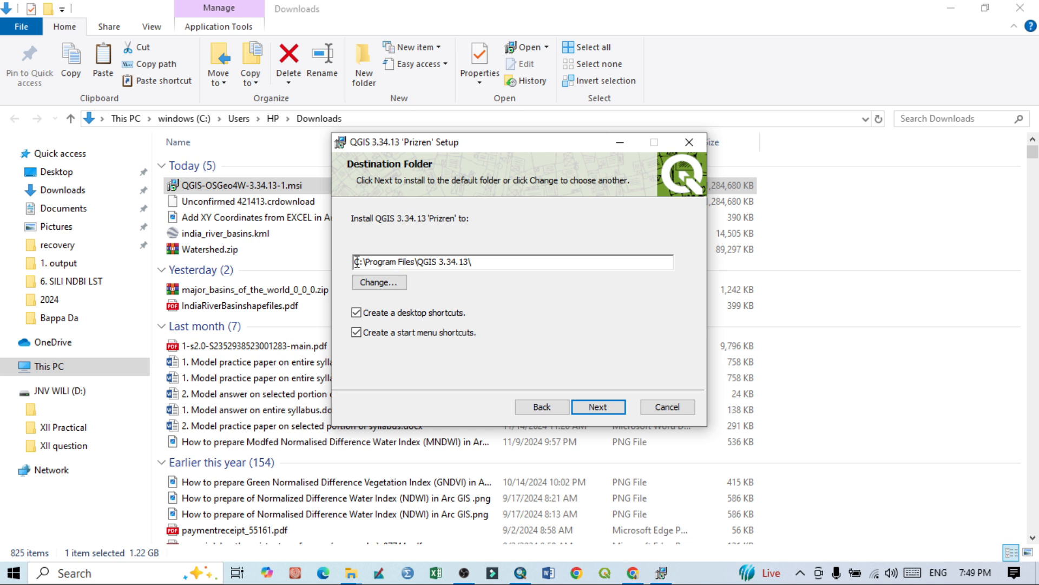
left_click(620, 407)
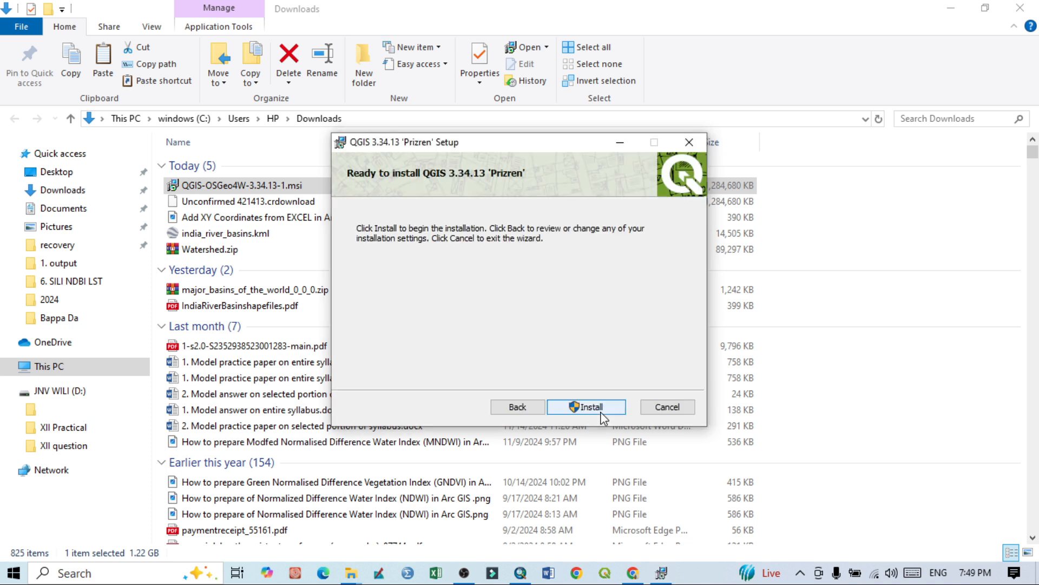
left_click(602, 414)
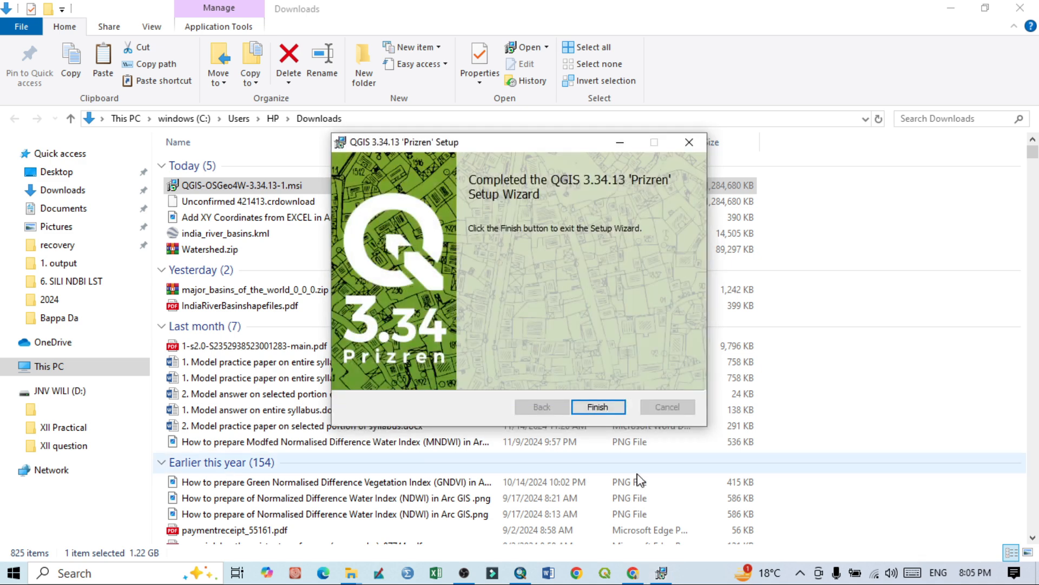
left_click(598, 408)
Open the QGIS 3.34.13 folder on the desktop and launch QGIS Desktop 3.34.13
left_click(950, 8)
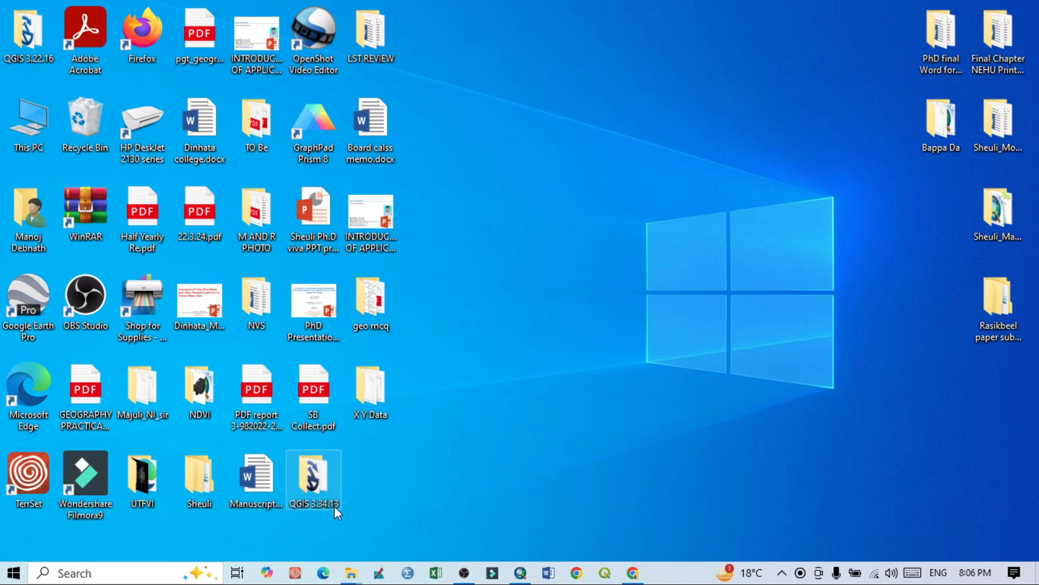
double_click(314, 484)
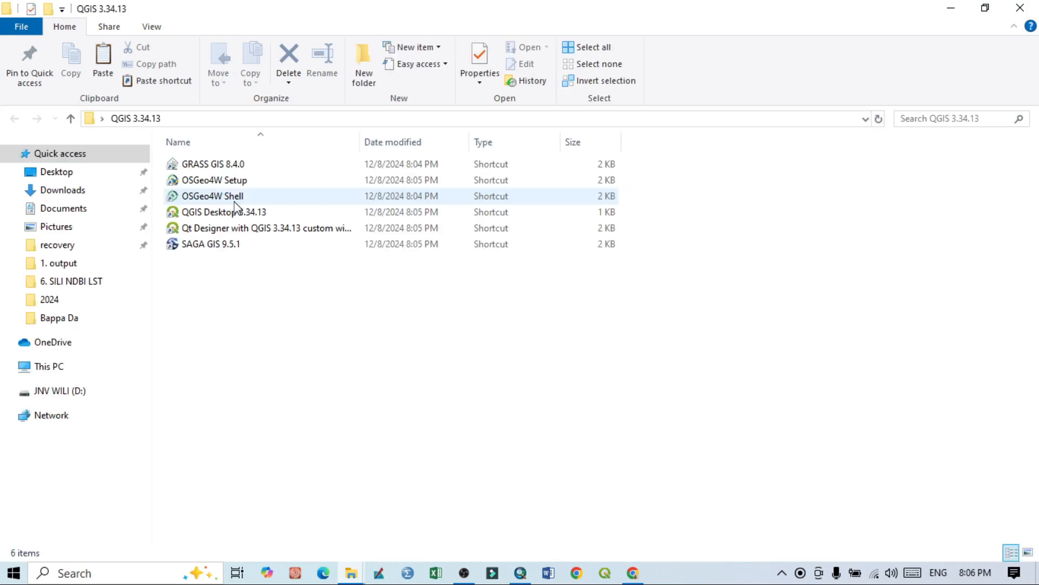
right_click(402, 357)
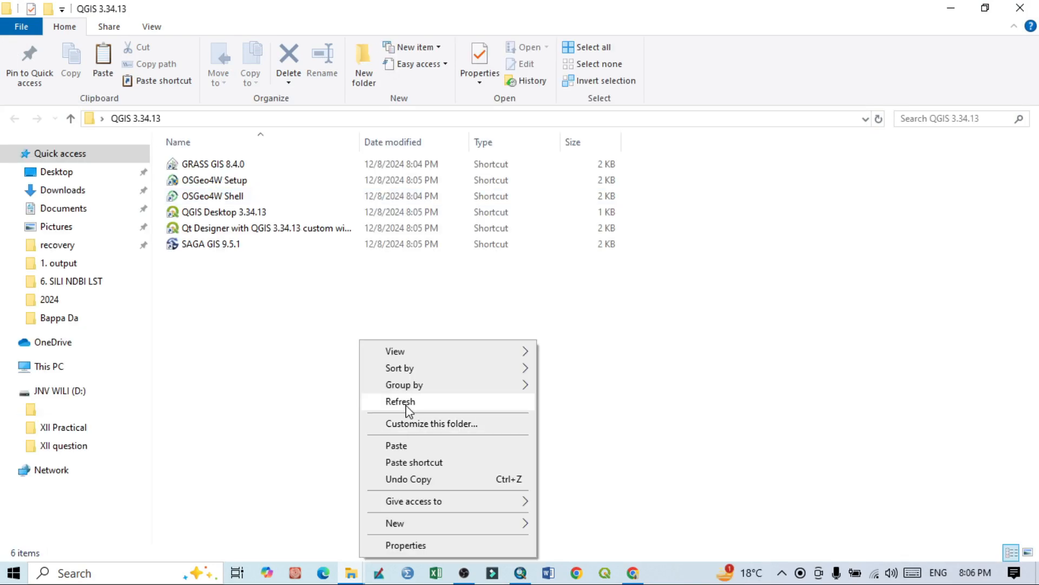
left_click(406, 404)
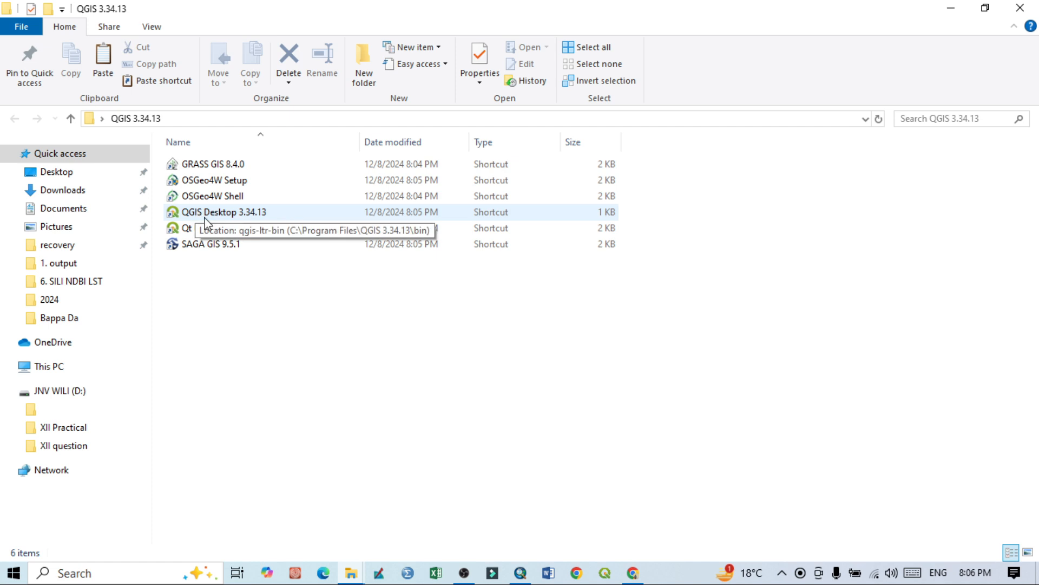
left_click(253, 217)
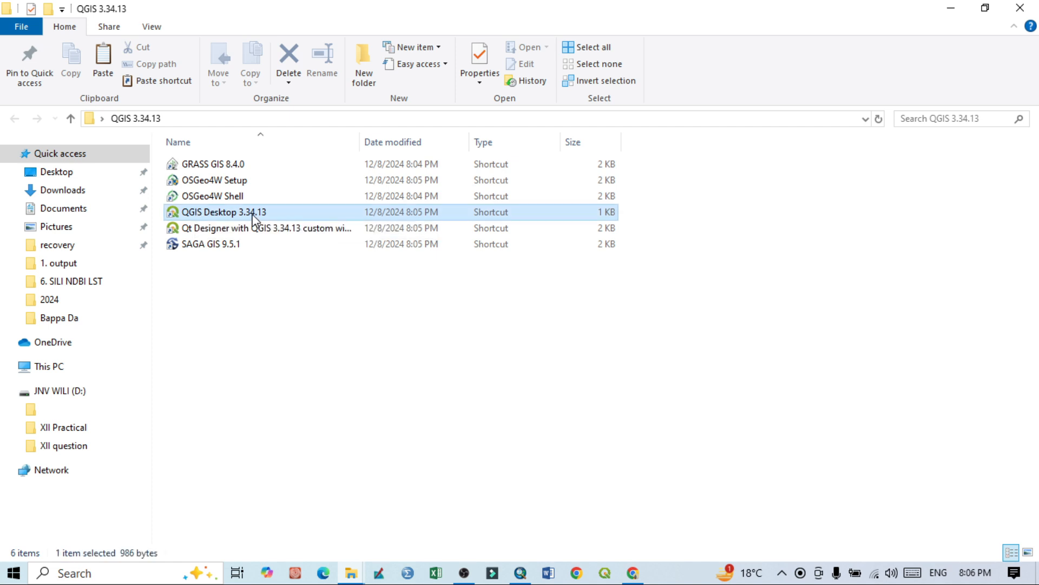
double_click(253, 217)
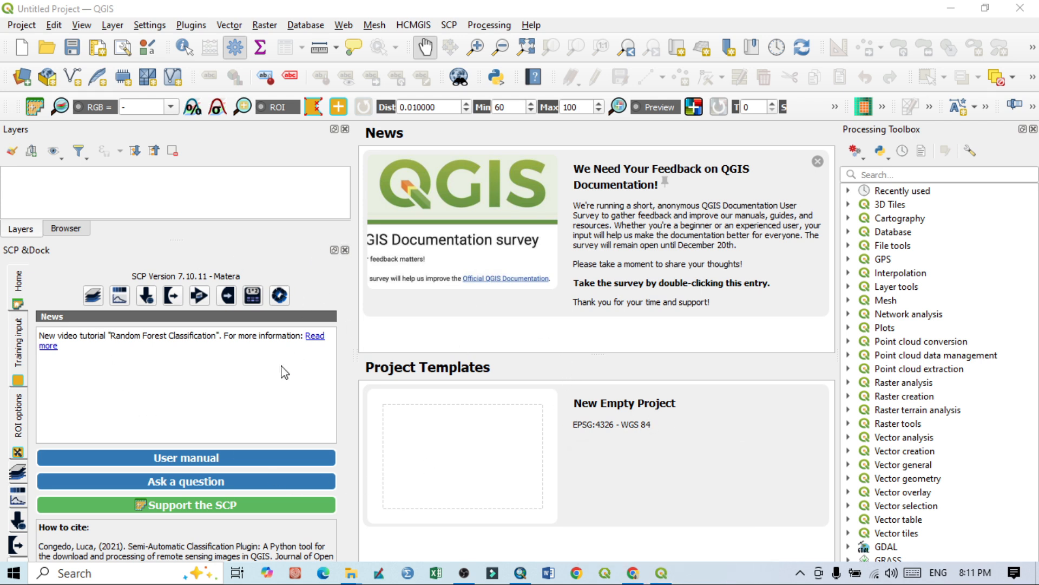
Enlarge the main area by dismissing the documentation survey news, closing the SCP dock and narrowing the Layers panel
left_click(818, 162)
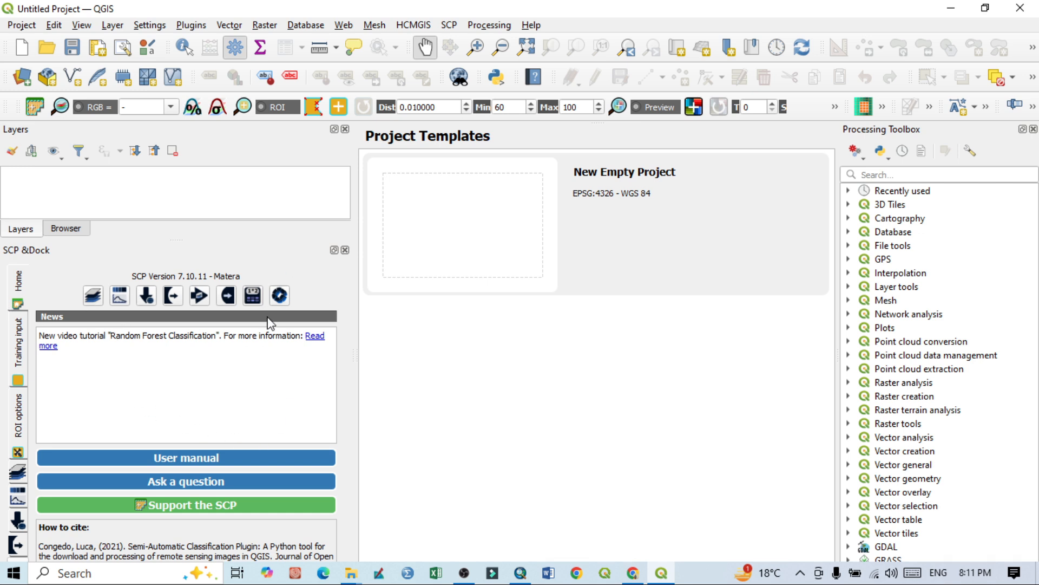
left_click(344, 250)
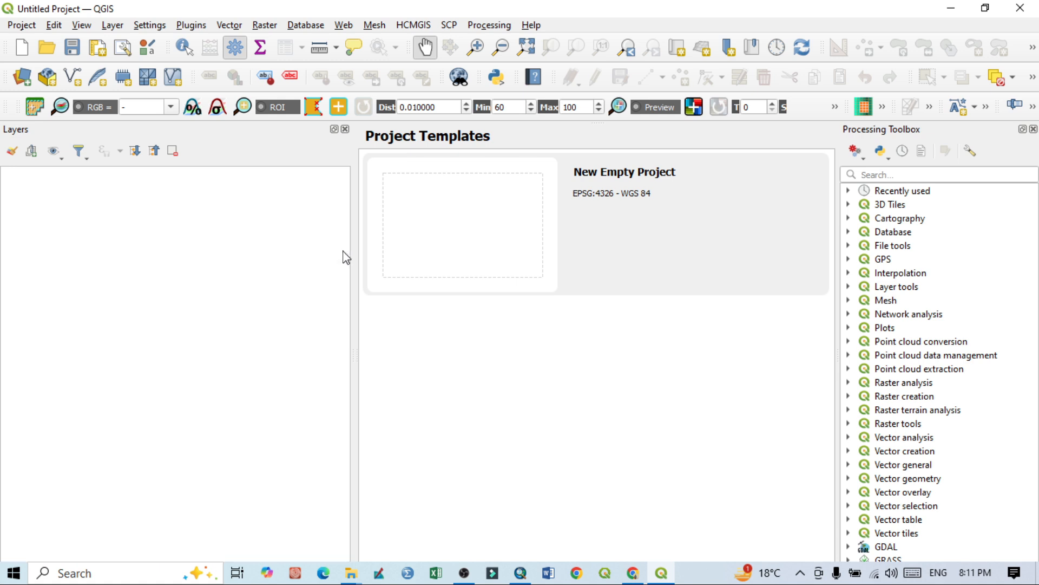
left_click_drag(353, 204, 175, 210)
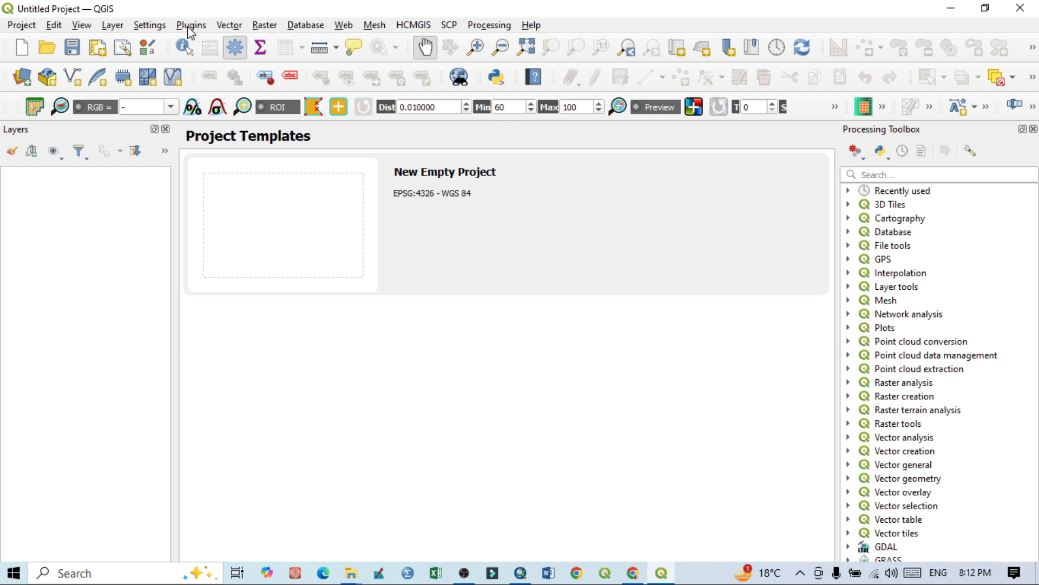
Open the plugin manager and browse the list of all available QGIS plugins
left_click(189, 26)
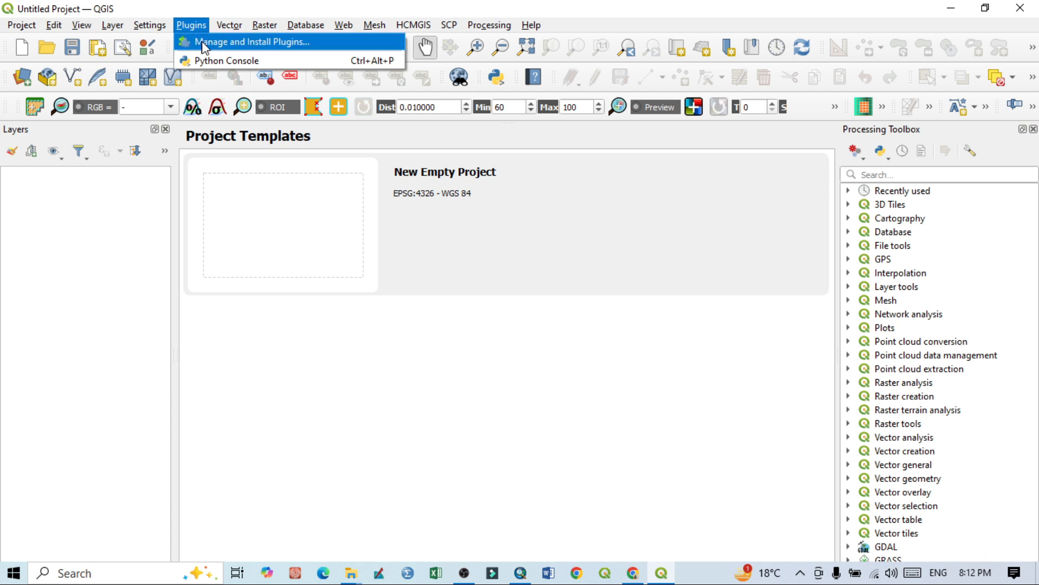
left_click(205, 46)
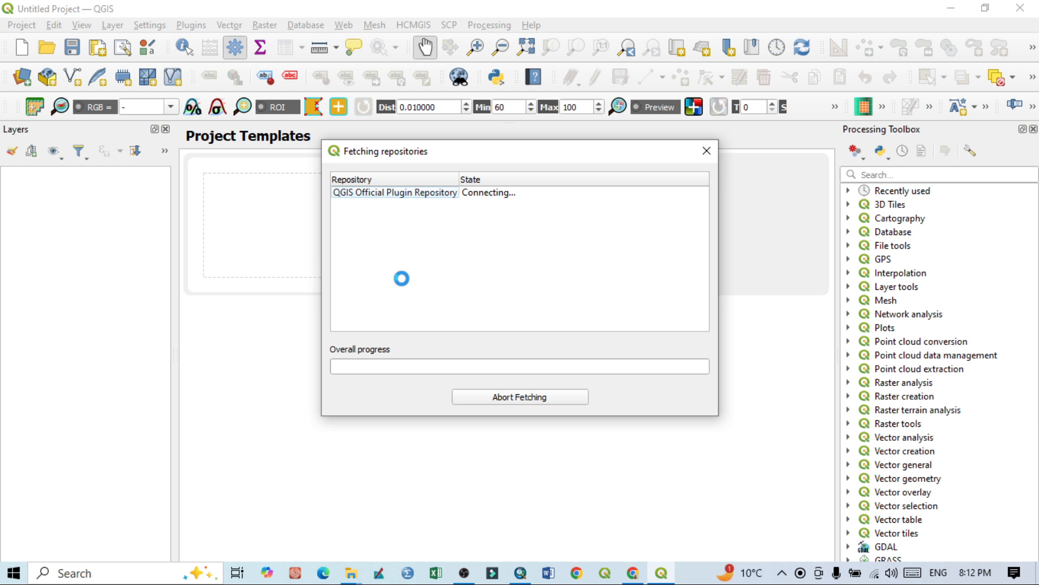
left_click_drag(465, 161, 230, 169)
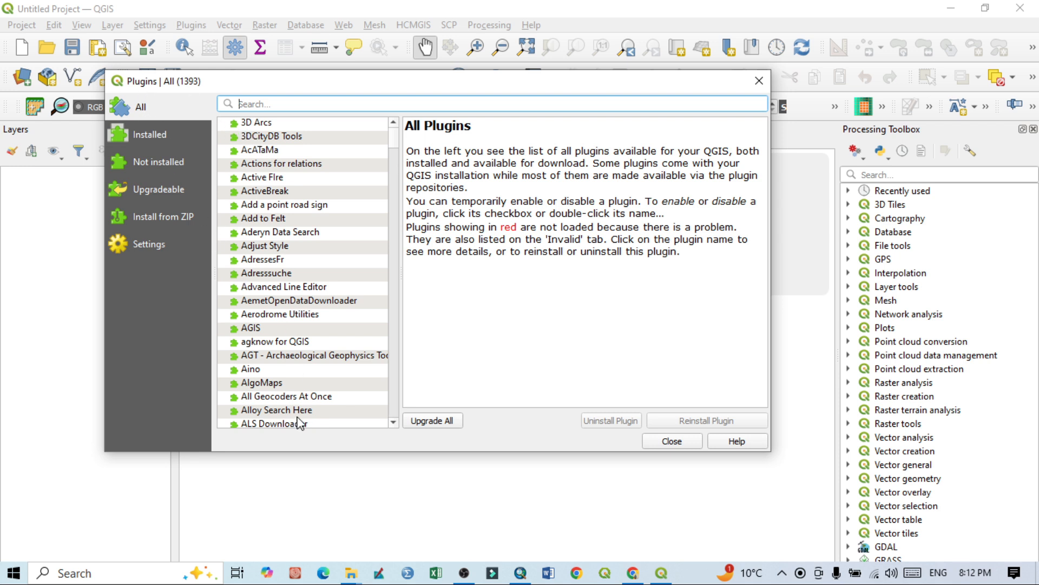
scroll(290, 325, "down", 4)
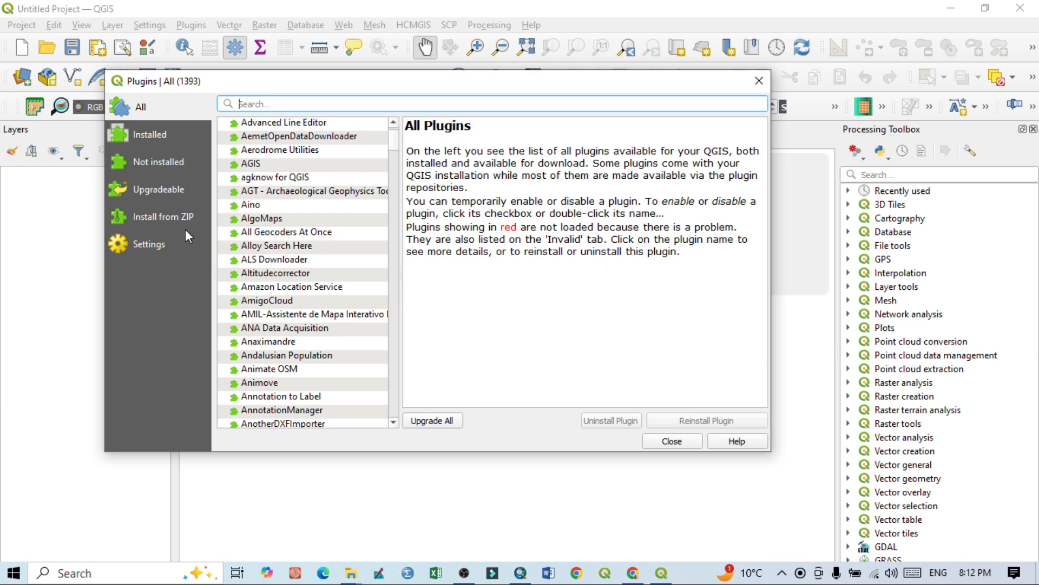
scroll(333, 358, "down", 3)
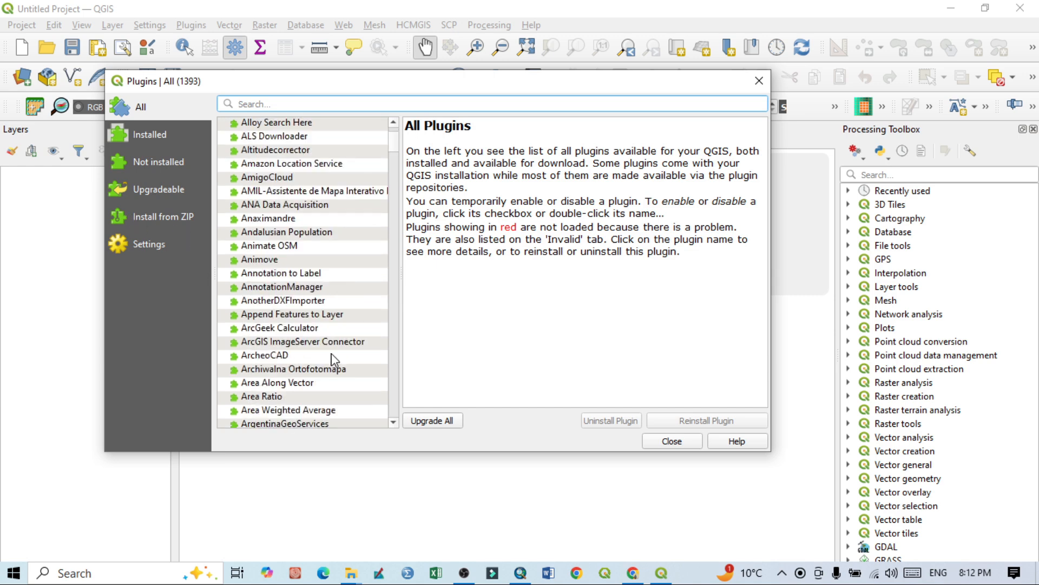
scroll(333, 360, "down", 20)
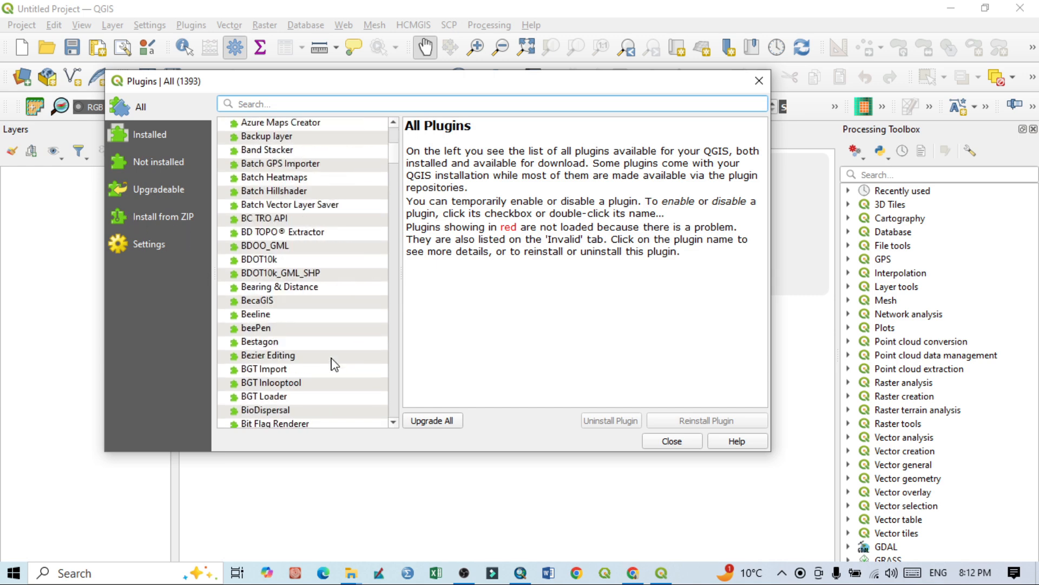
Search the plugin list for "semi", upgrade the Semi-Automatic Classification Plugin, and close the plugin manager along with the leftover message bar
scroll(293, 130, "up", 4)
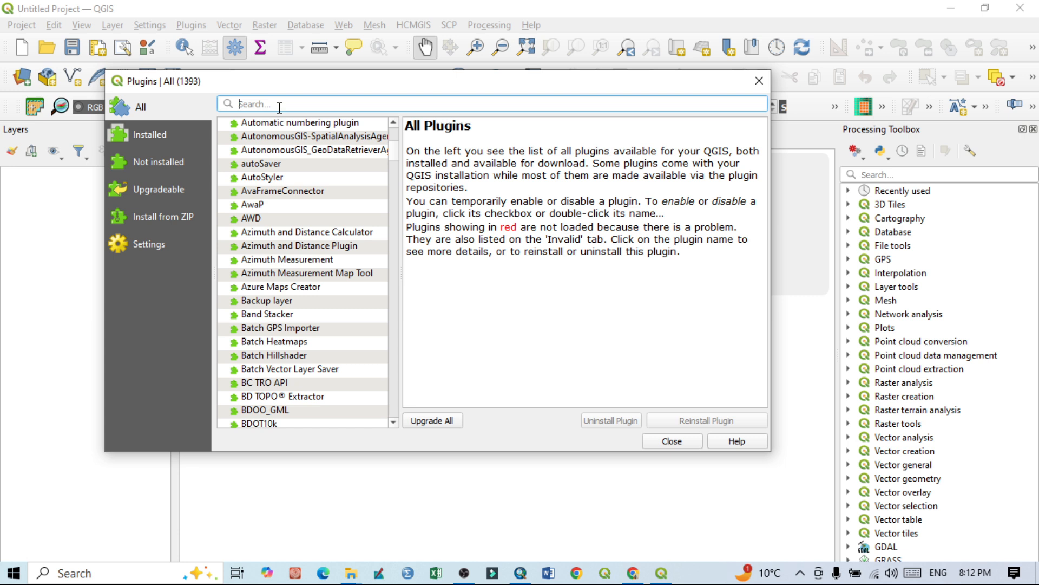
type("semi")
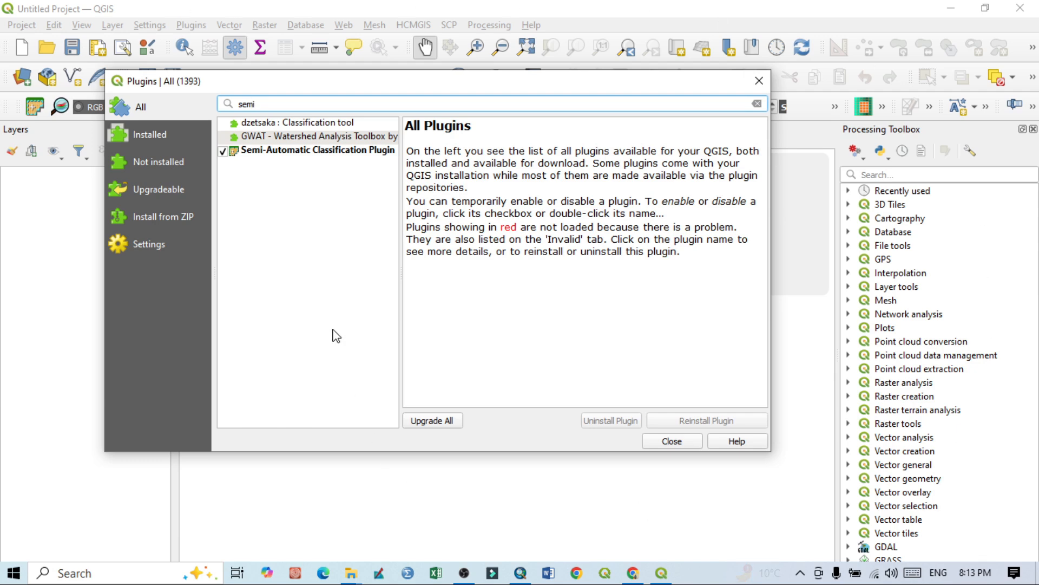
left_click(317, 156)
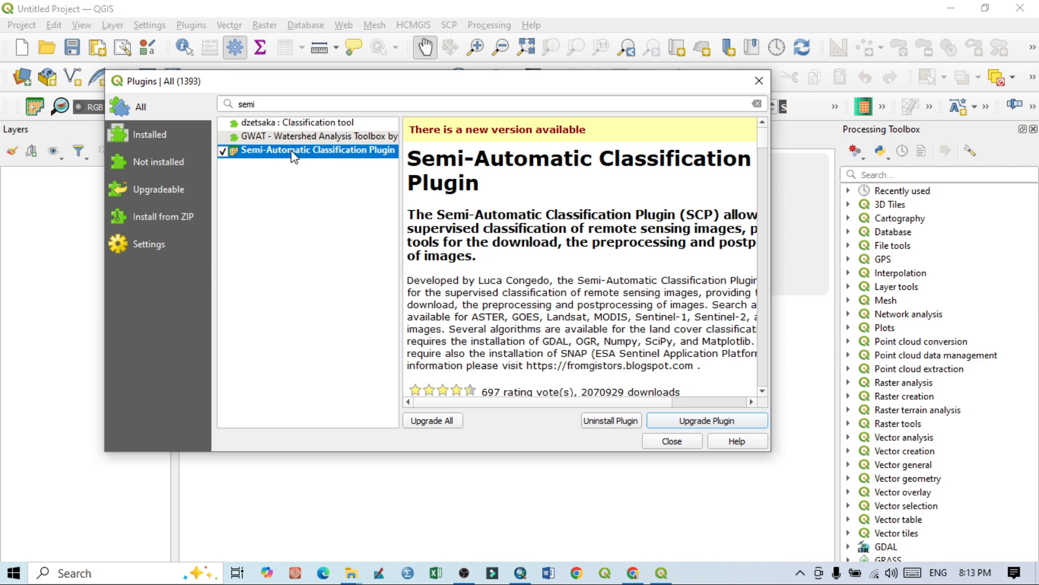
left_click(709, 427)
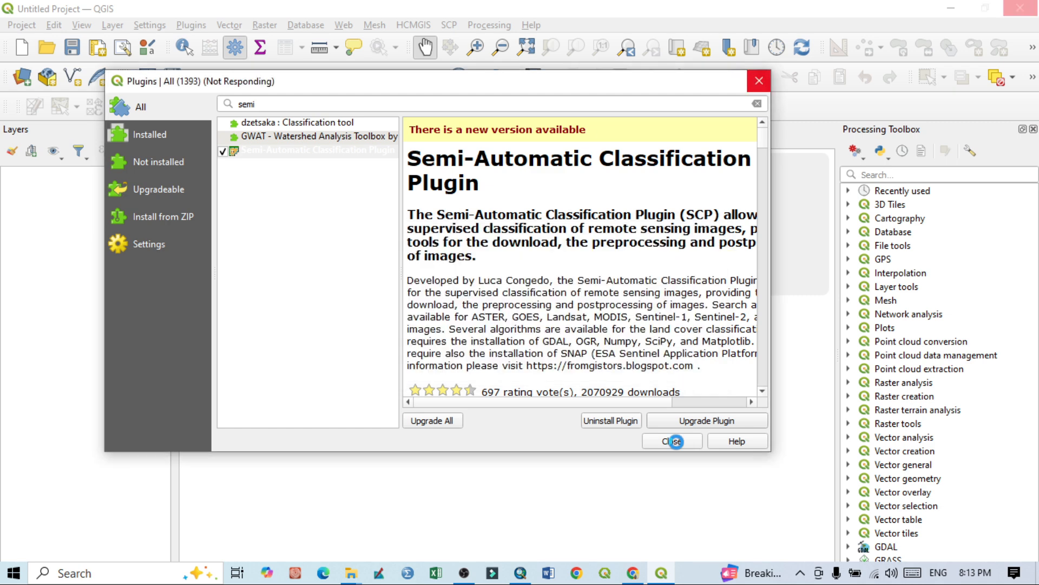
left_click(675, 441)
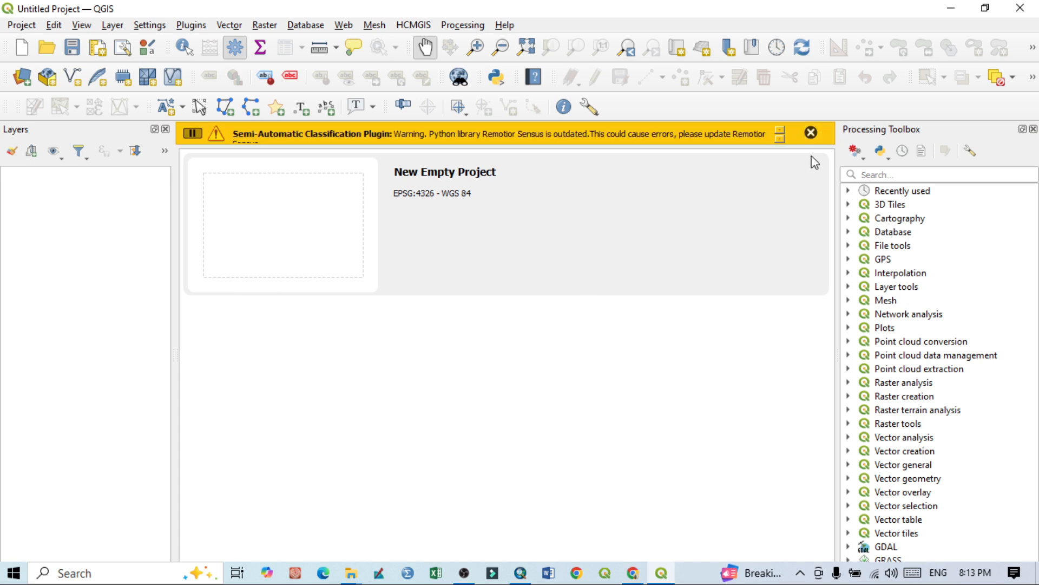
left_click(811, 133)
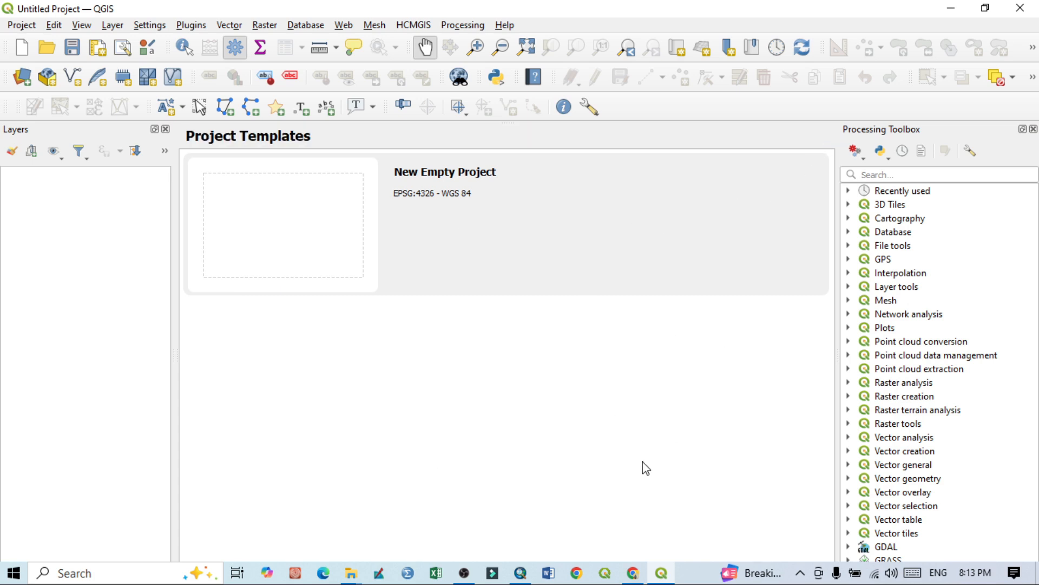